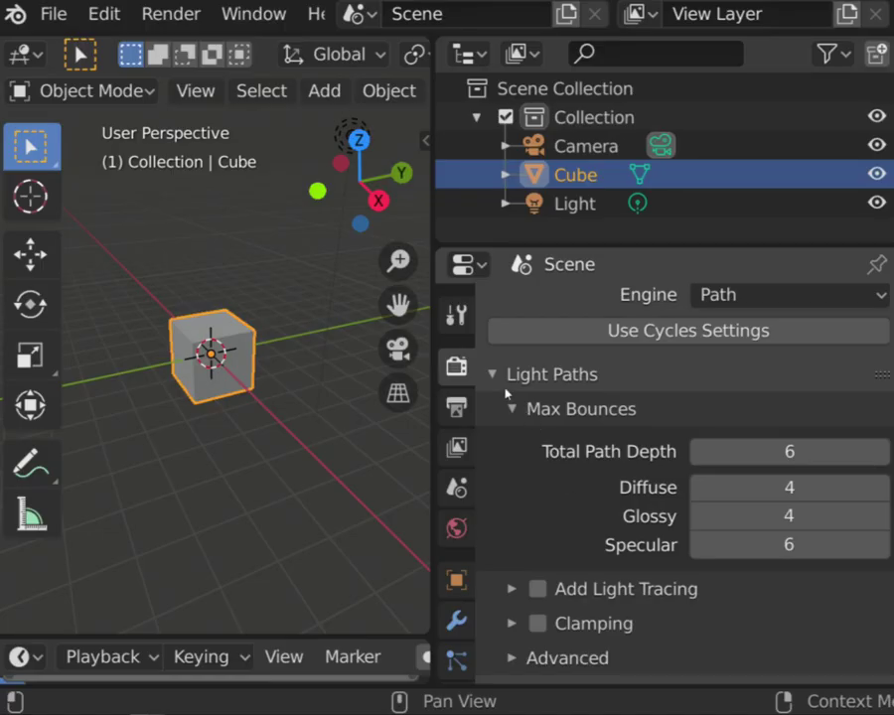
# - Collapse Light Paths and change the Light Strategy dropdown to Uniform
pyautogui.click(492, 376)
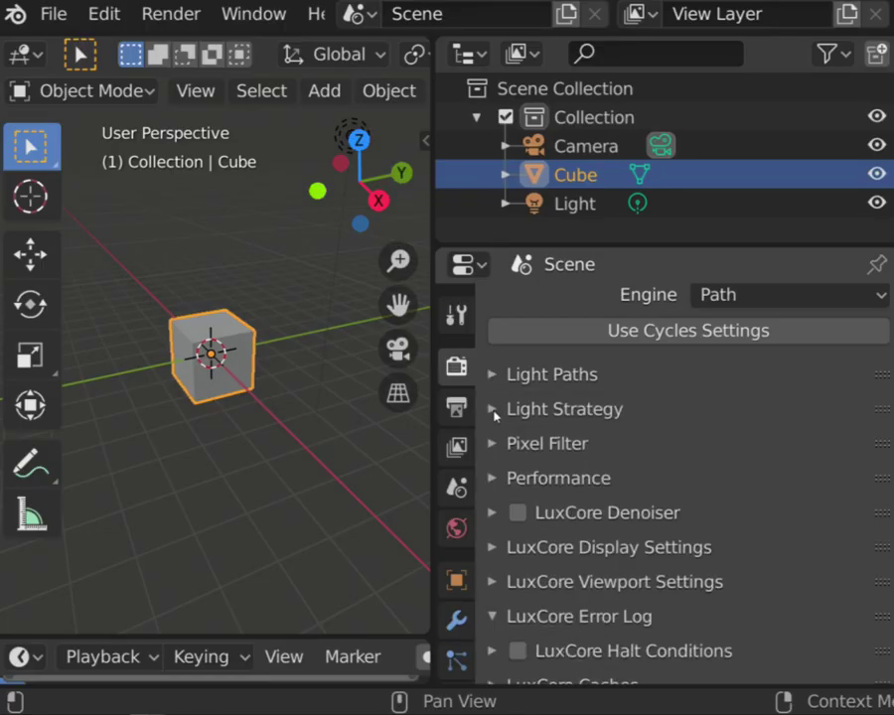
pyautogui.click(493, 411)
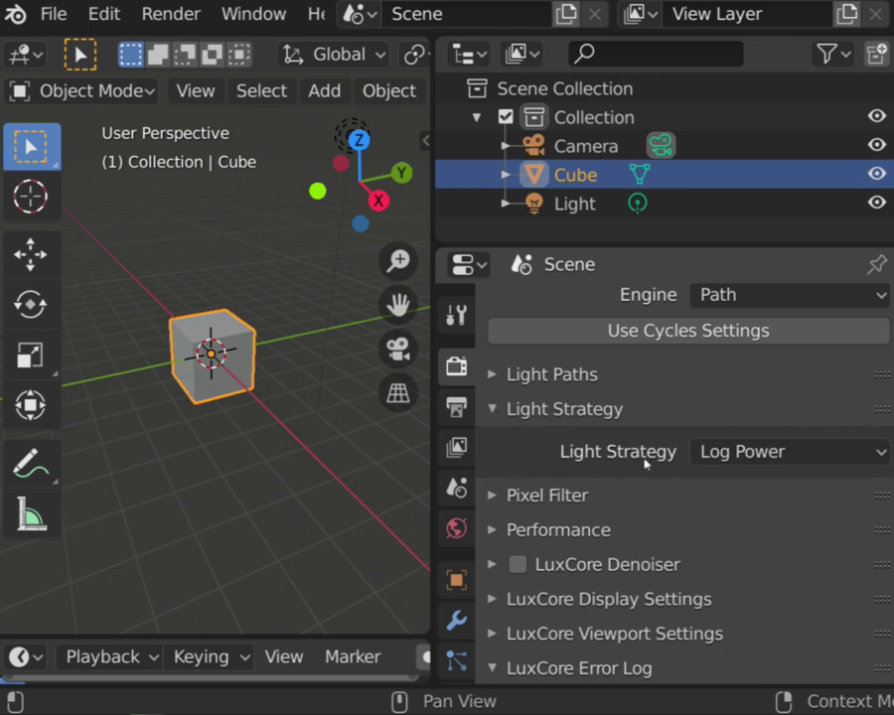
pyautogui.click(731, 456)
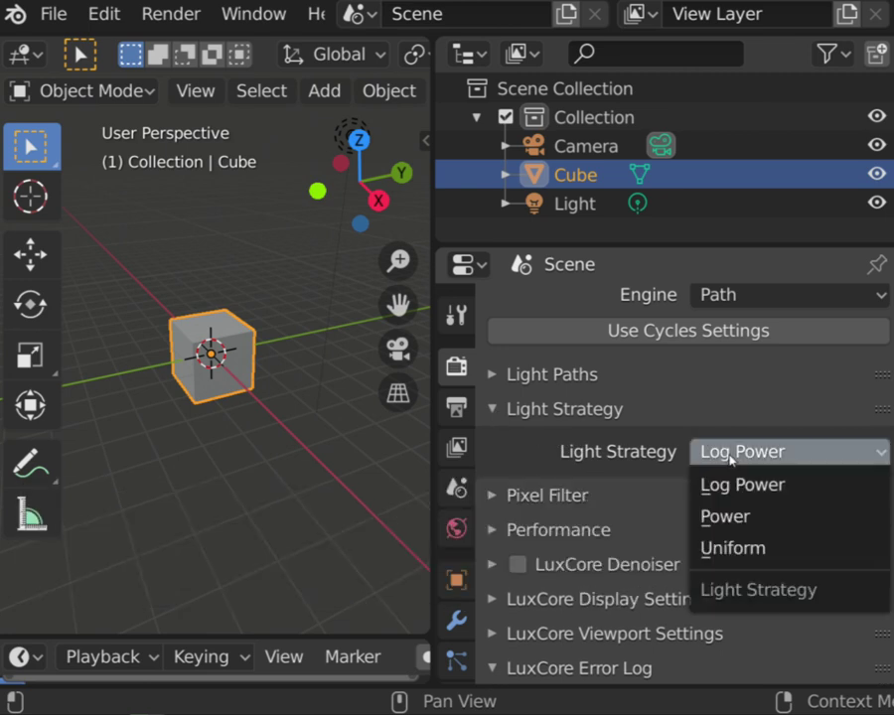
pyautogui.click(732, 546)
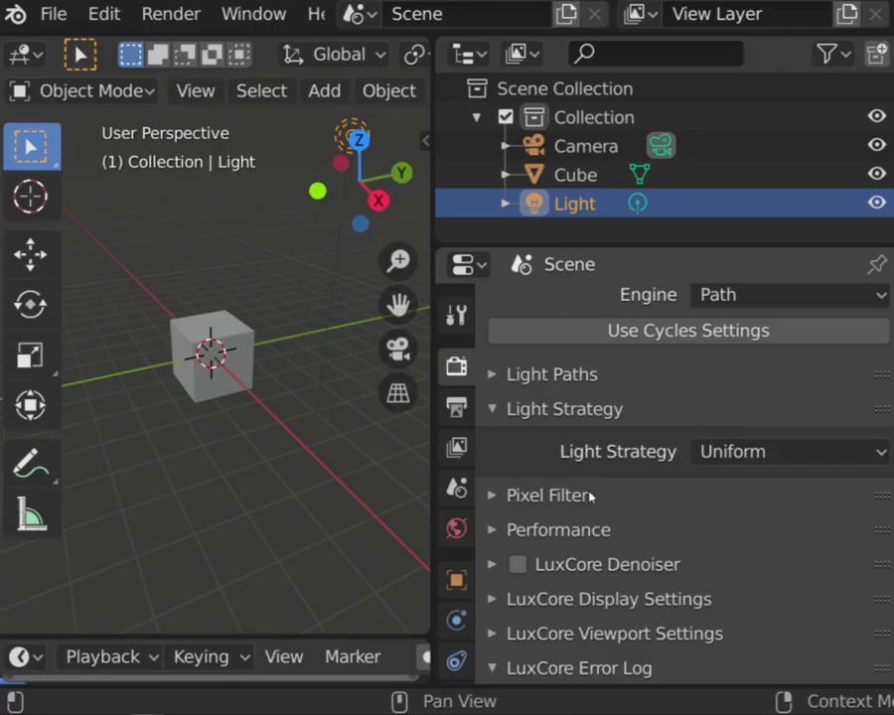
pyautogui.scroll(-3, 463, 567)
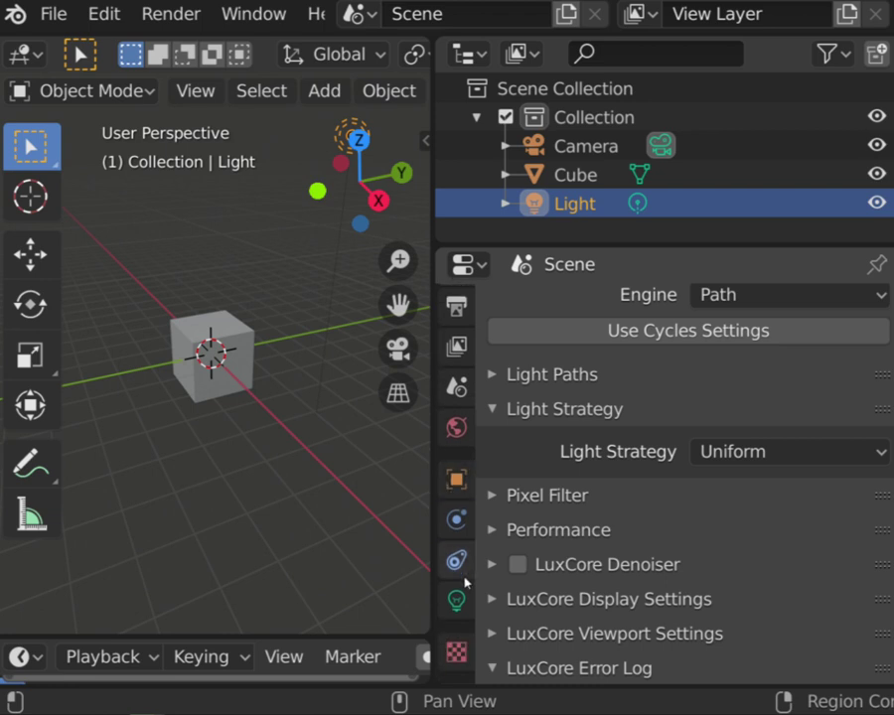
pyautogui.click(457, 598)
pyautogui.scroll(-3, 638, 545)
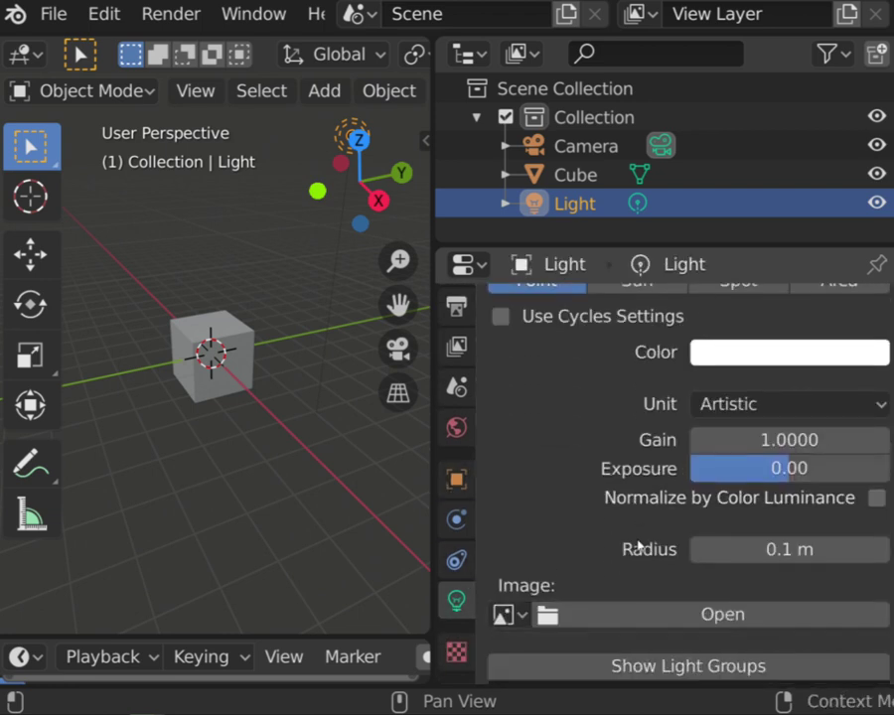
pyautogui.scroll(-3, 637, 542)
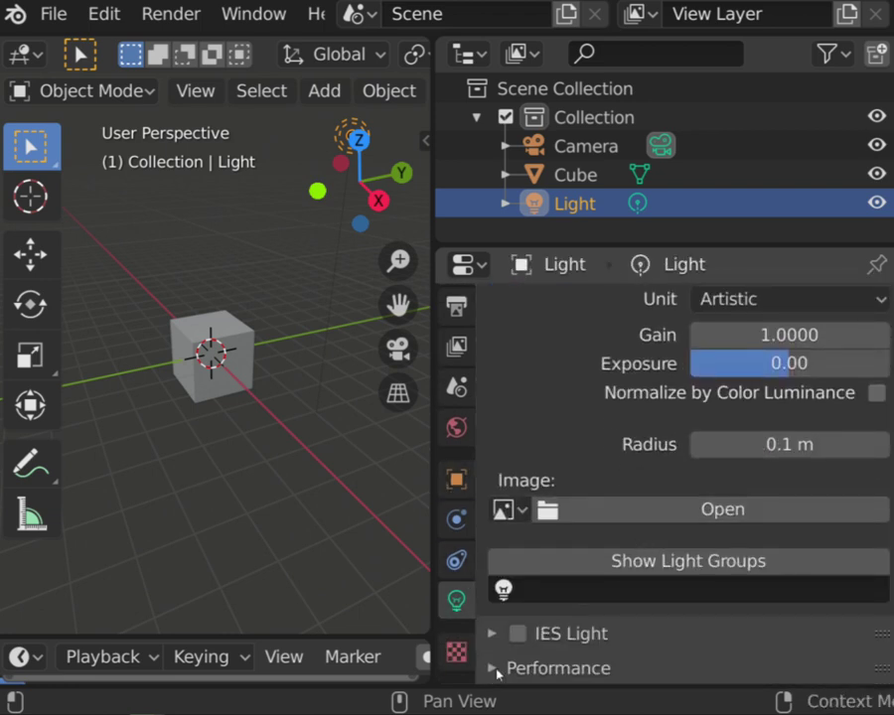
pyautogui.click(498, 671)
pyautogui.scroll(-2, 607, 605)
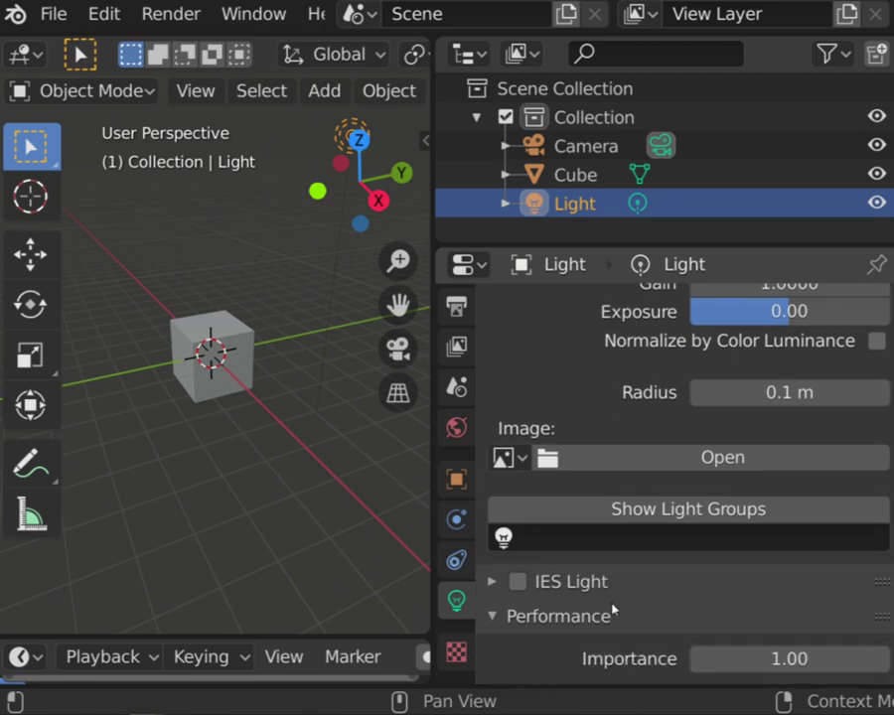
pyautogui.click(784, 660)
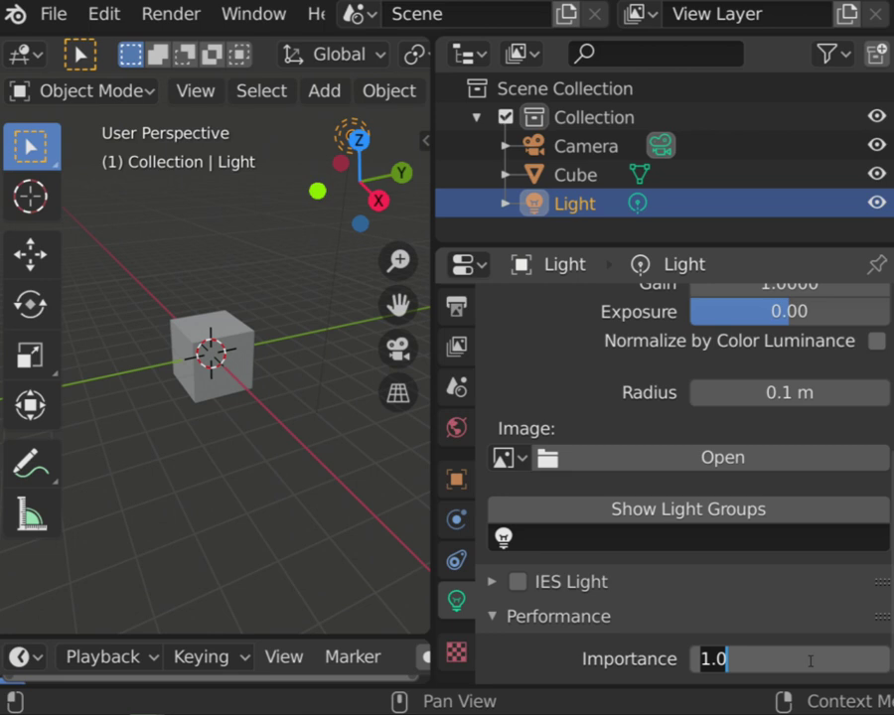
pyautogui.press('Return')
pyautogui.scroll(2, 452, 531)
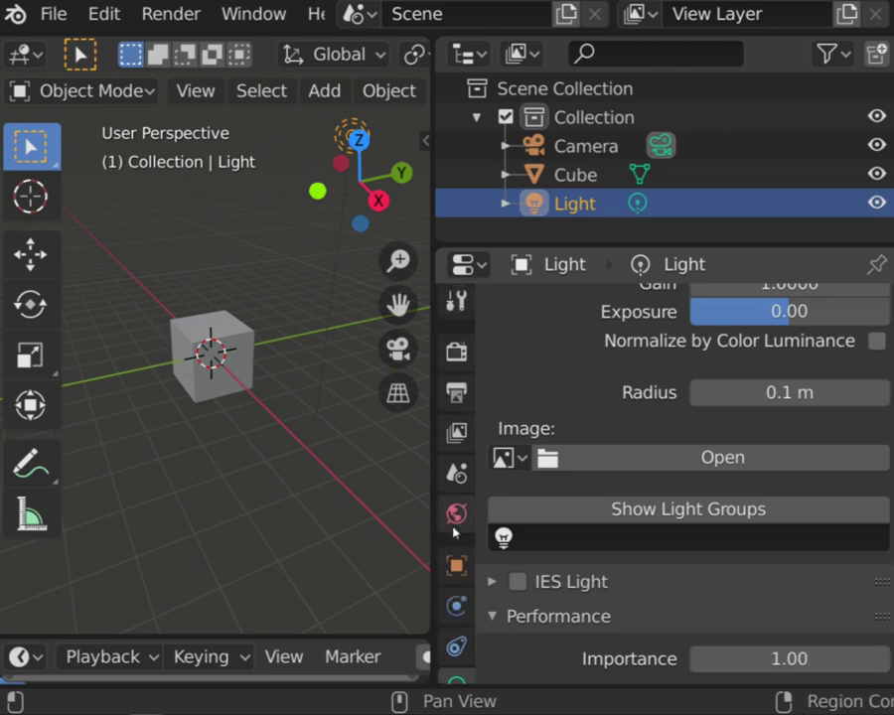
# - Back in the scene render settings, set the Light Strategy to Power
pyautogui.click(455, 367)
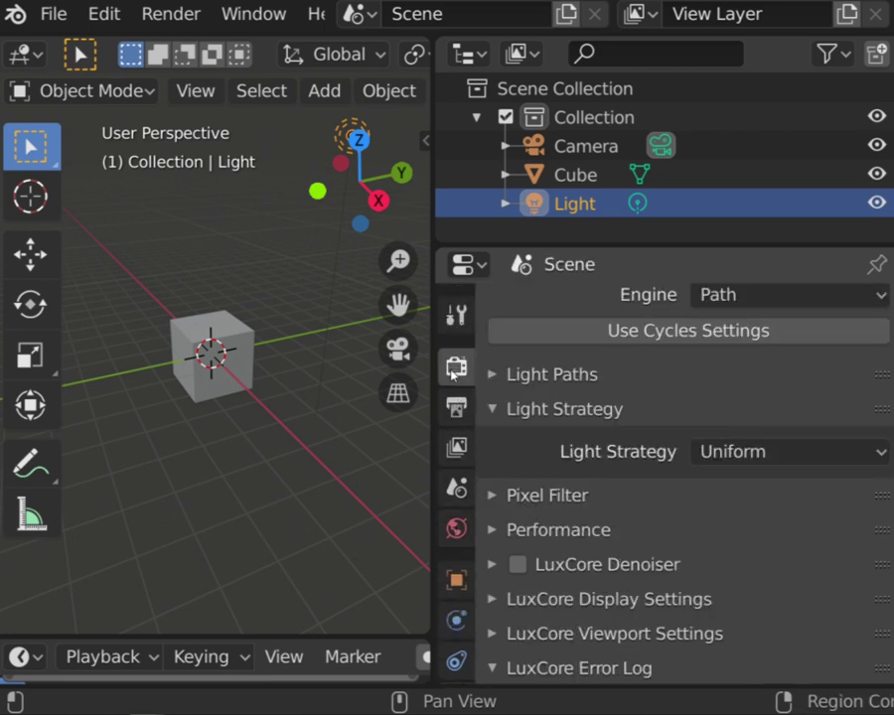
pyautogui.click(776, 453)
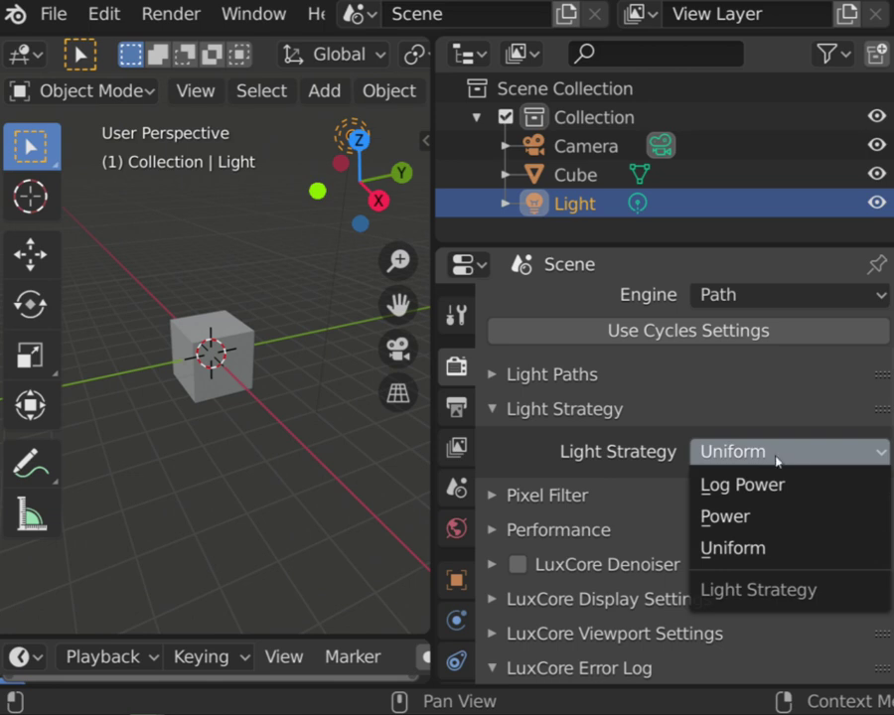
pyautogui.click(763, 514)
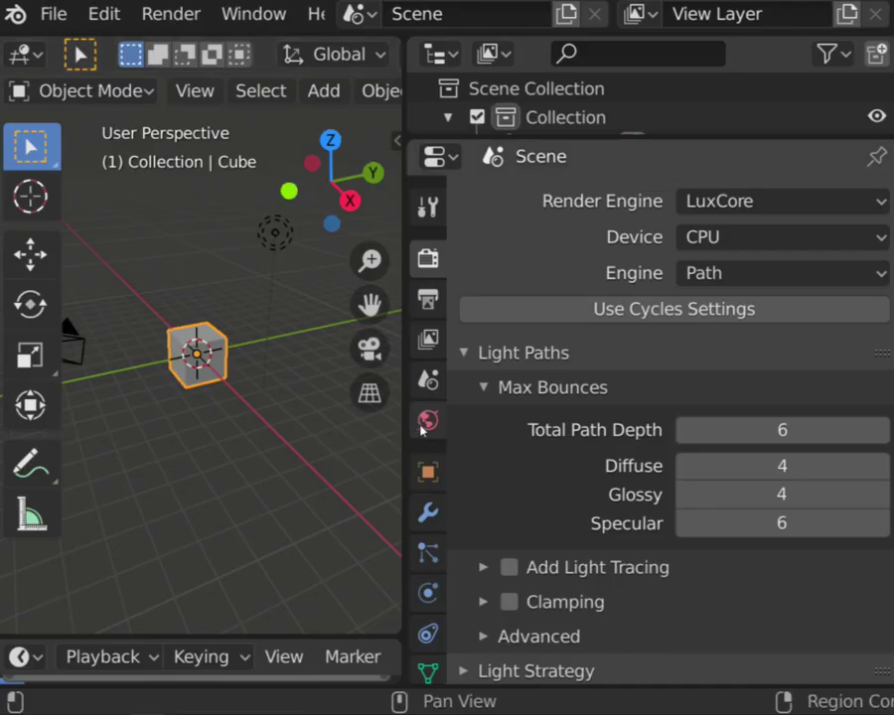
# - In the World properties, switch World Light from Sky to HDRI
pyautogui.click(427, 422)
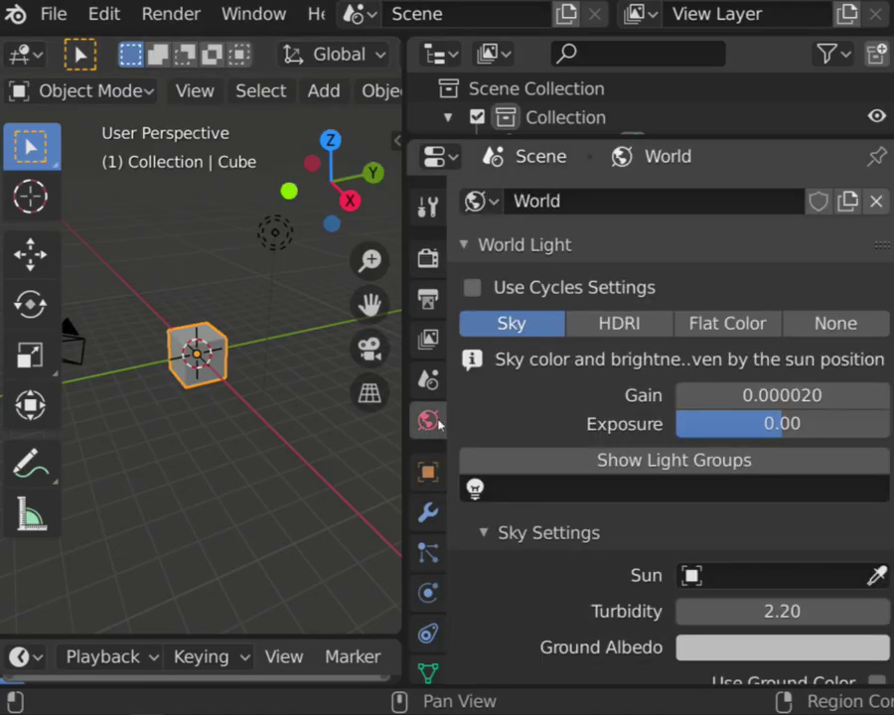
pyautogui.click(613, 325)
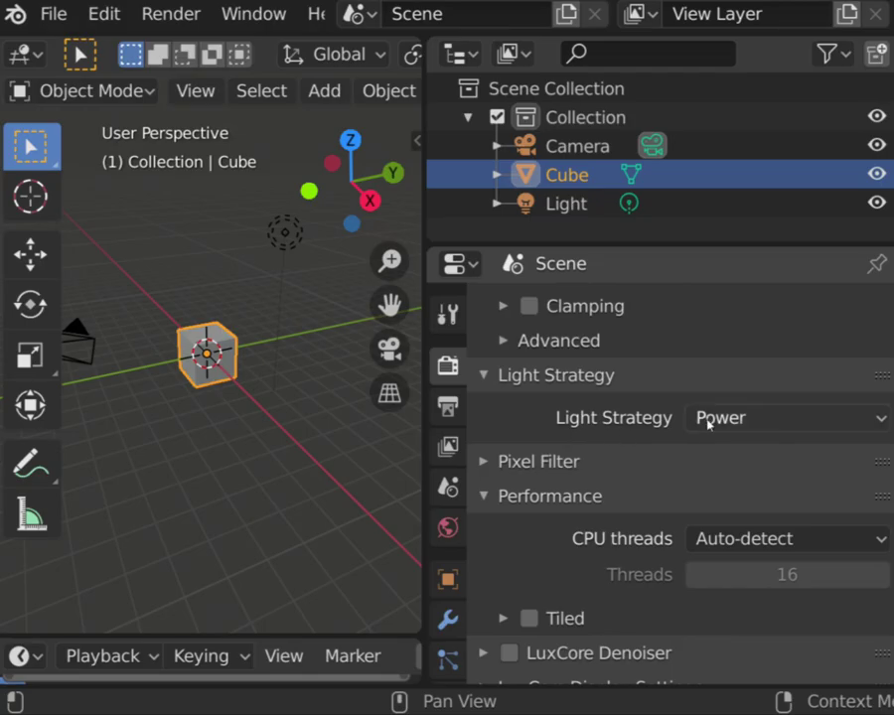
# - Open the Light Strategy dropdown to choose Log Power
pyautogui.click(711, 420)
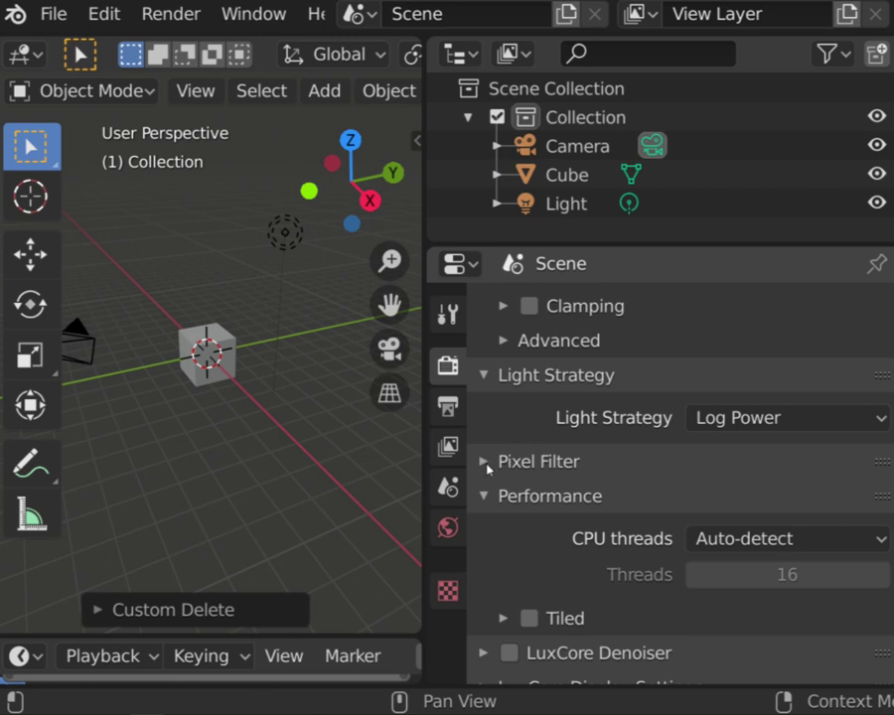
# - Expand Pixel Filter, choose Blackman-Harris and set its Filter Width to 10
pyautogui.click(485, 463)
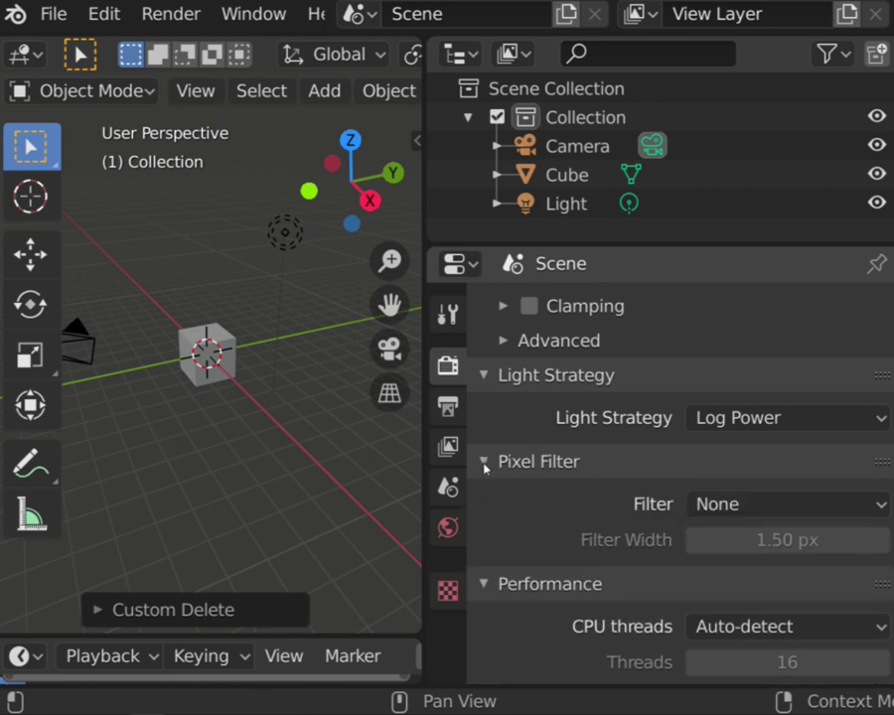
pyautogui.click(730, 507)
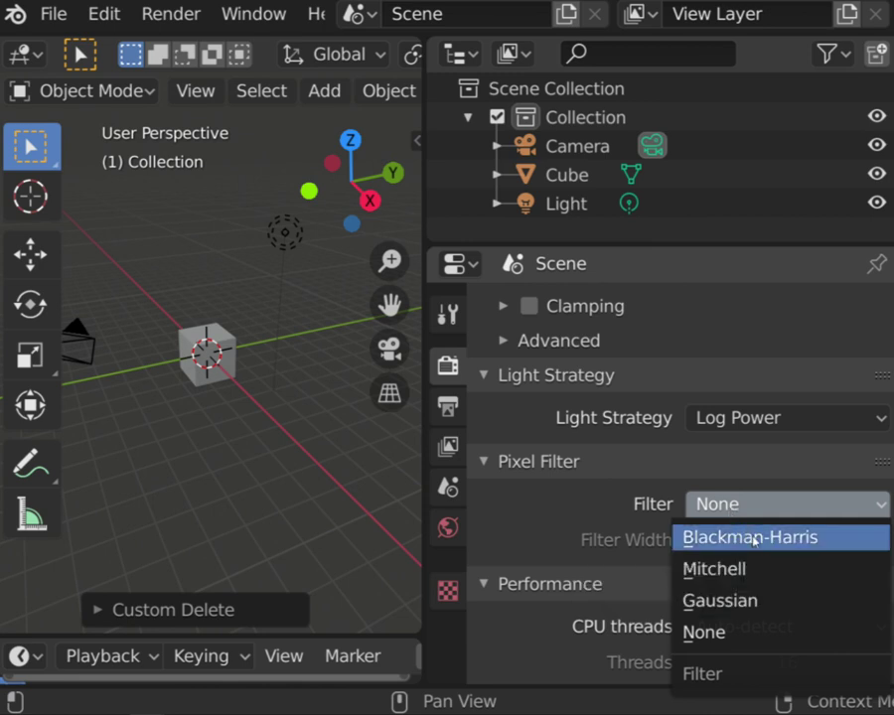
pyautogui.click(754, 537)
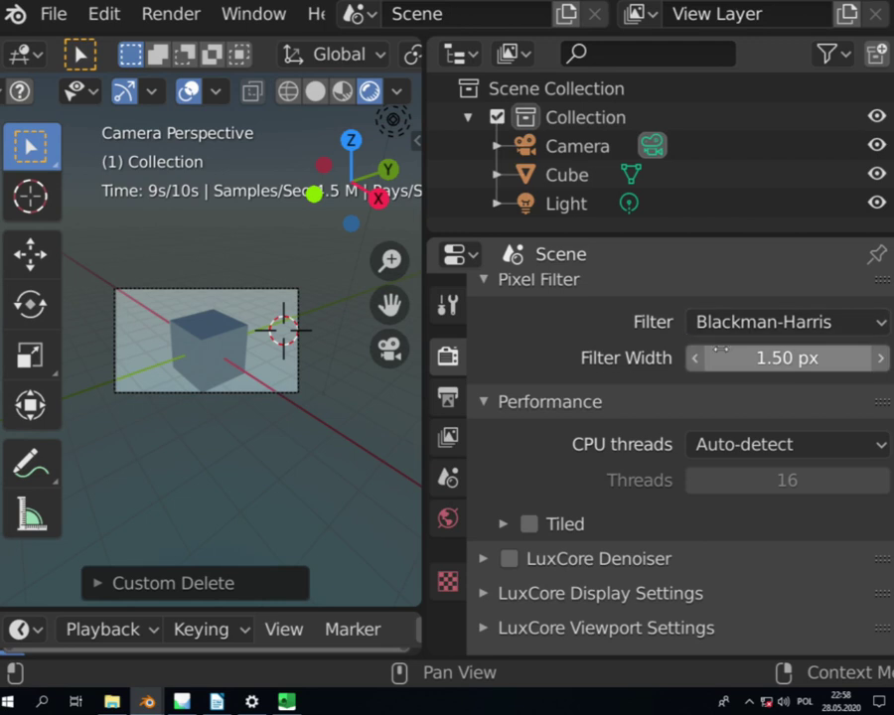
pyautogui.click(763, 359)
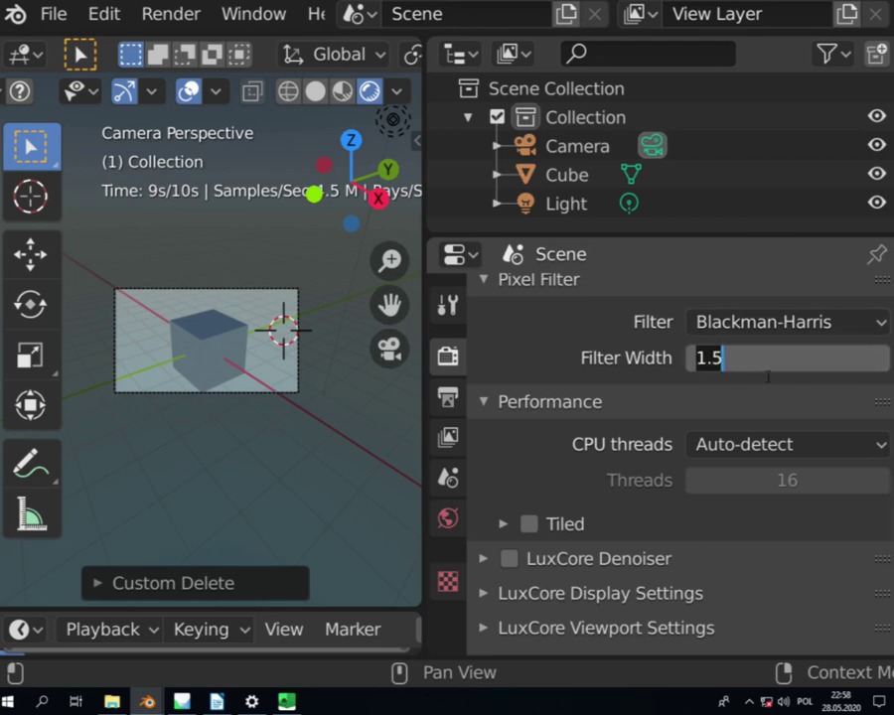
pyautogui.write('10')
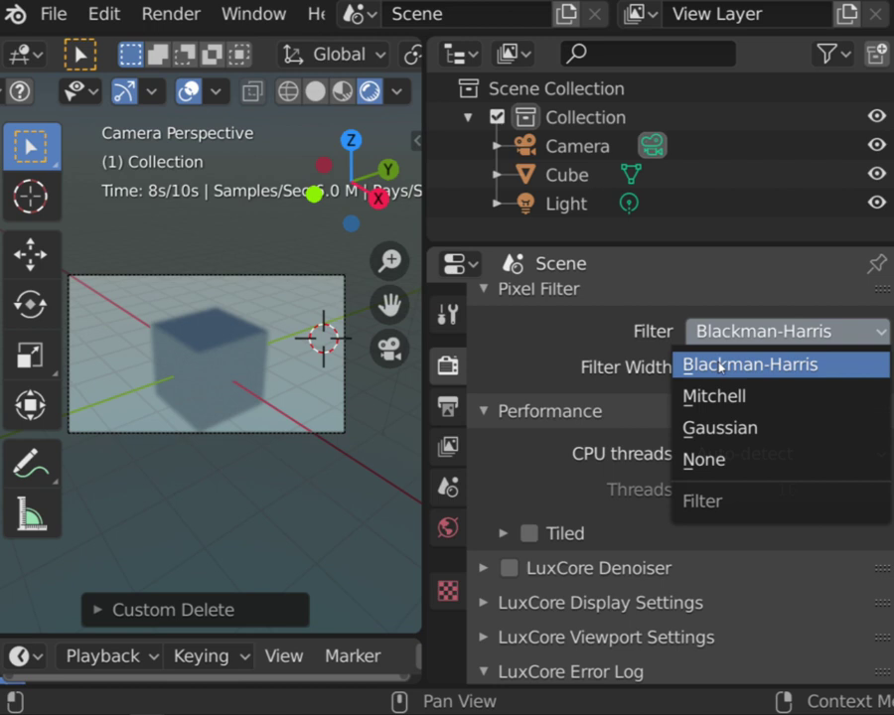
# - Switch the pixel filter to Mitchell with a Filter Width of 1.50 px
pyautogui.click(735, 395)
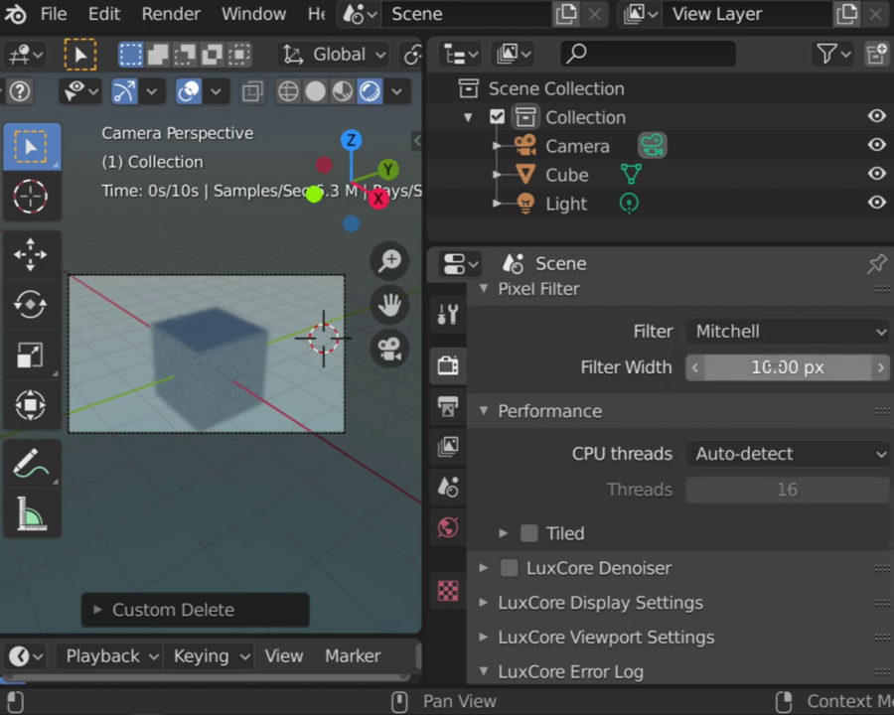
pyautogui.click(776, 366)
pyautogui.write('1.')
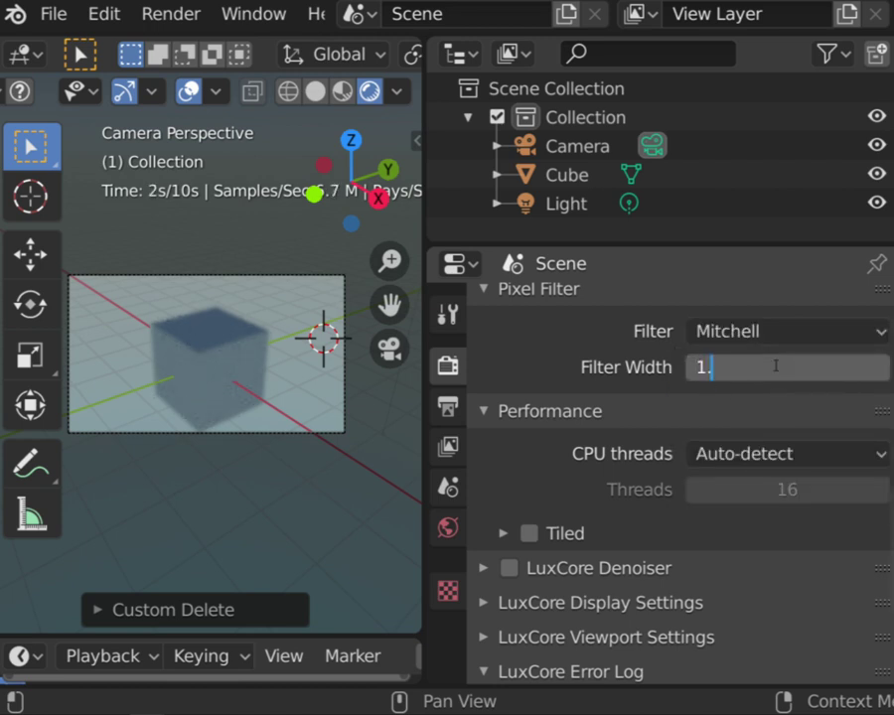
pyautogui.write('5')
pyautogui.press('Return')
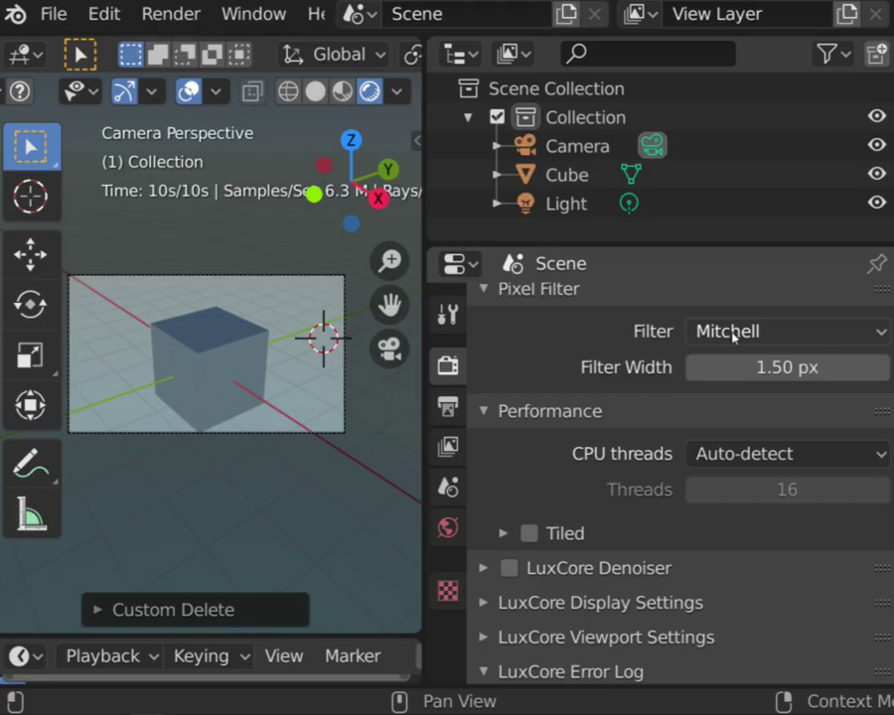
# - Try the Gaussian pixel filter, then set the filter to None
pyautogui.click(740, 330)
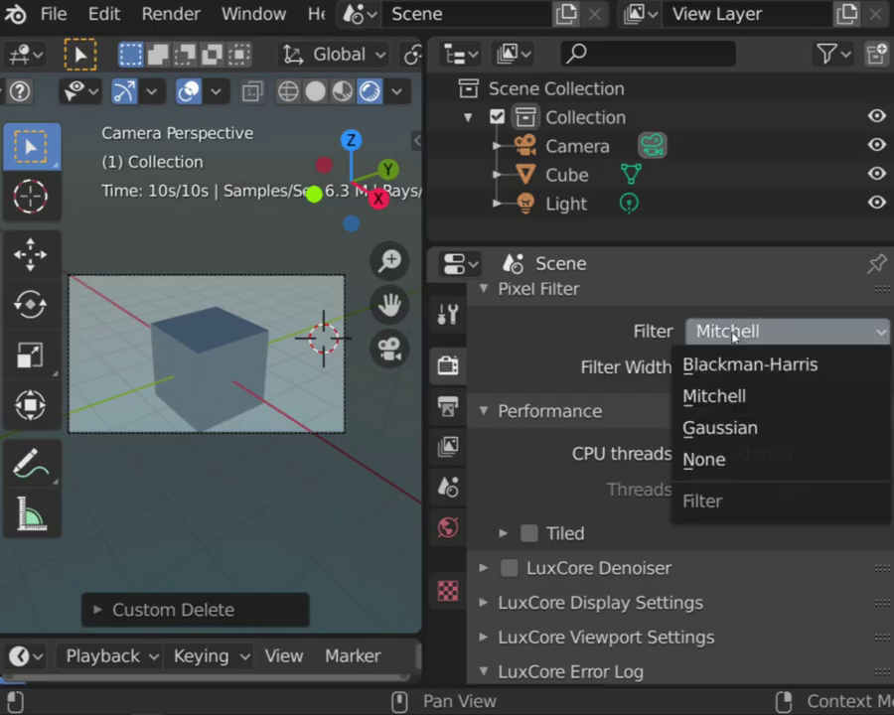
pyautogui.click(732, 428)
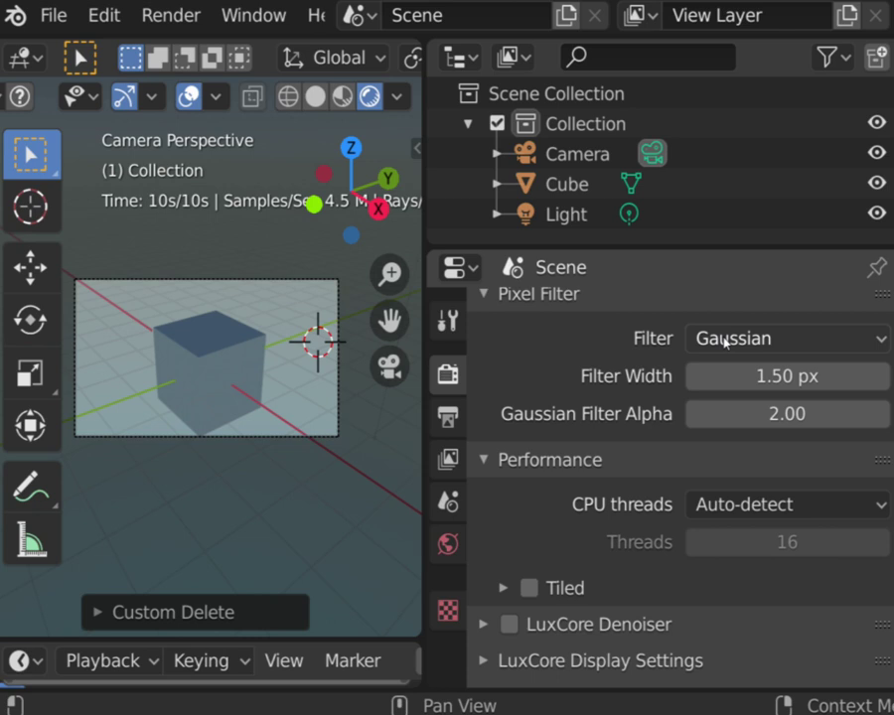
pyautogui.click(724, 341)
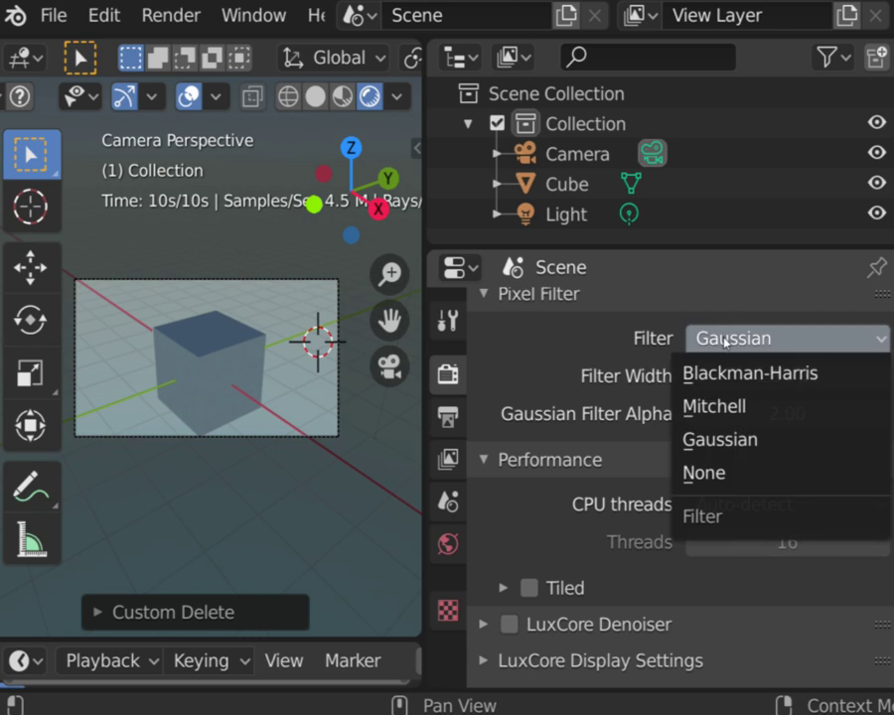
pyautogui.click(731, 473)
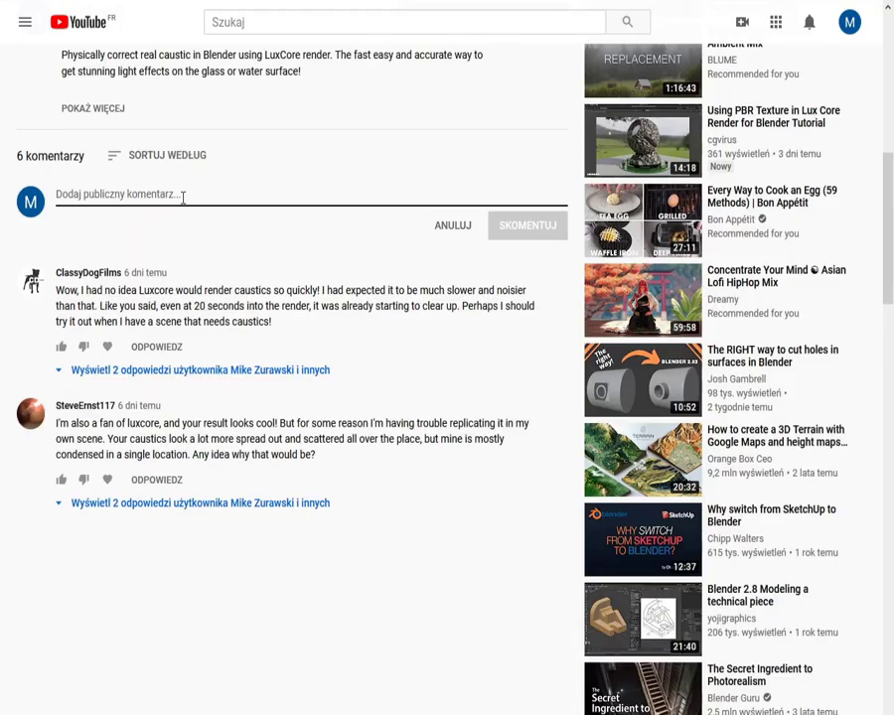
# - Type 'Hi I would like to ask if' in the public comment box
pyautogui.write('Hi I wou')
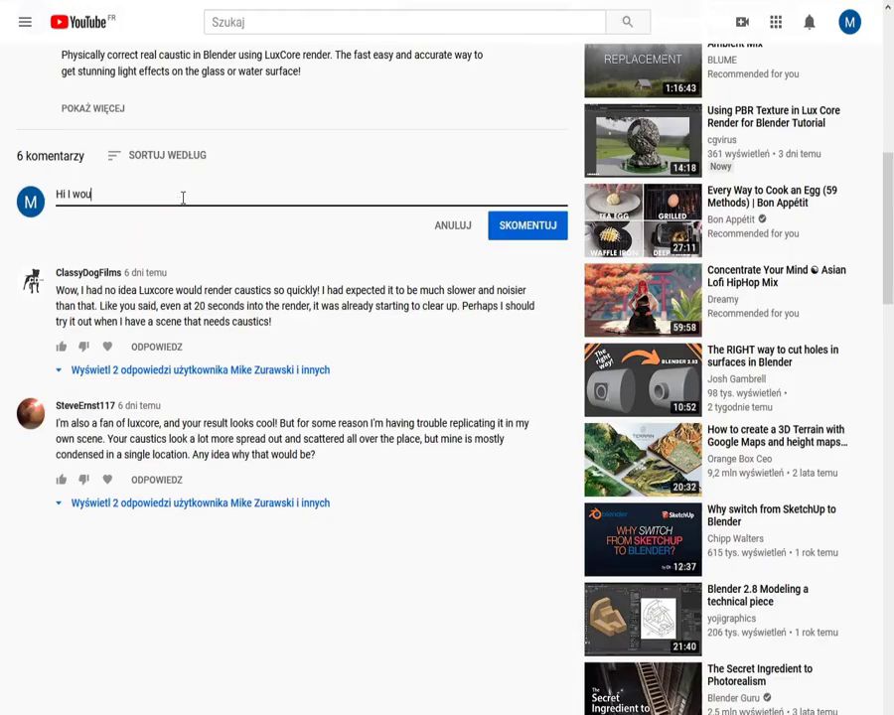
pyautogui.write('ld like to ask if')
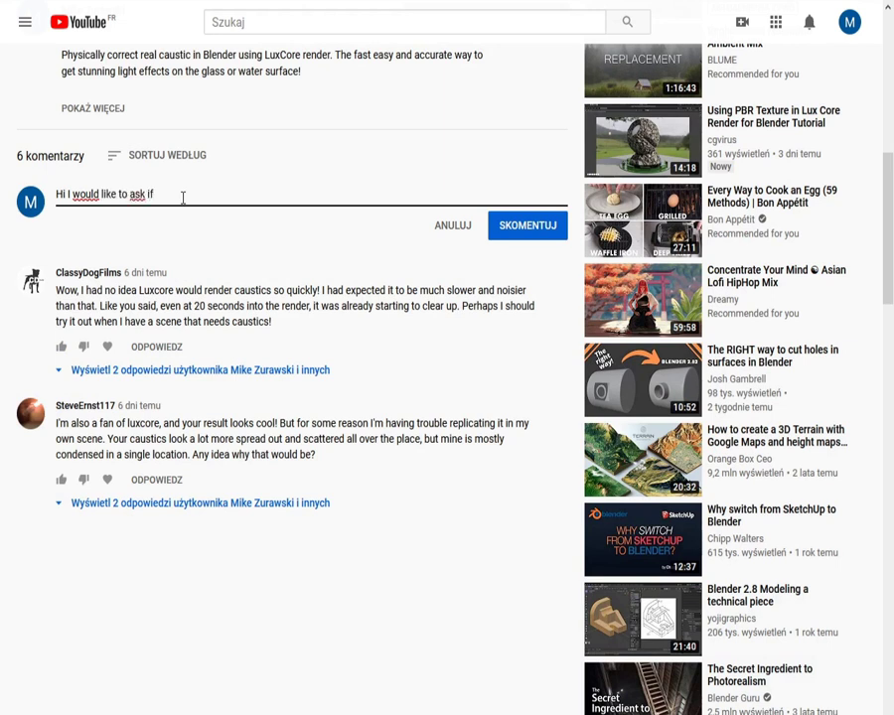